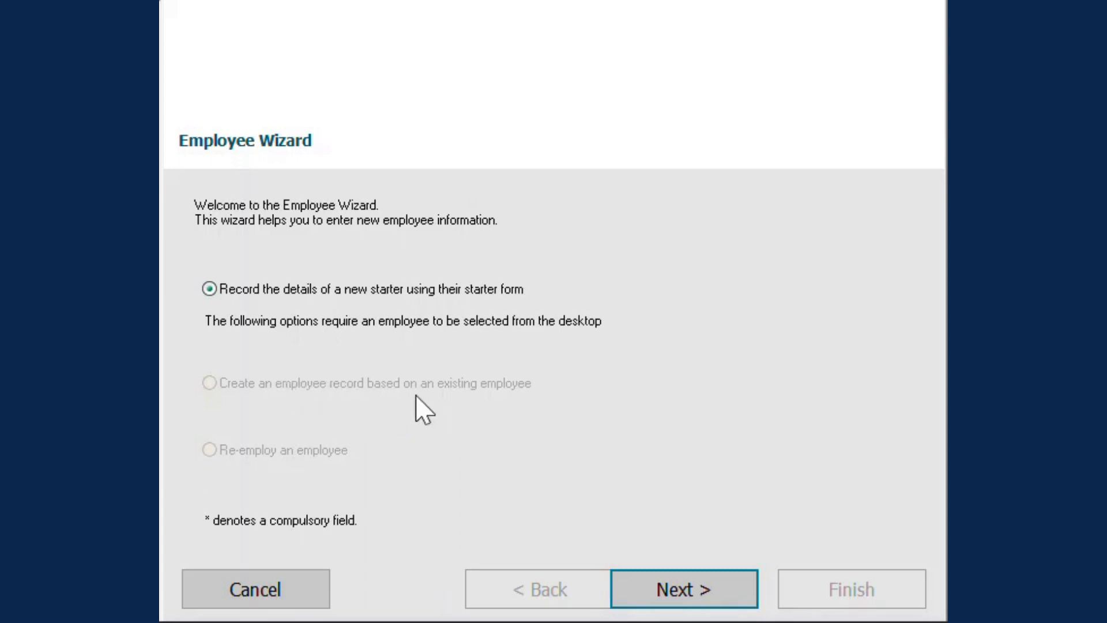
# Step: Start a new starter record from the starter form and complete the personal details, including the employee's date of birth
pyautogui.click(669, 593)
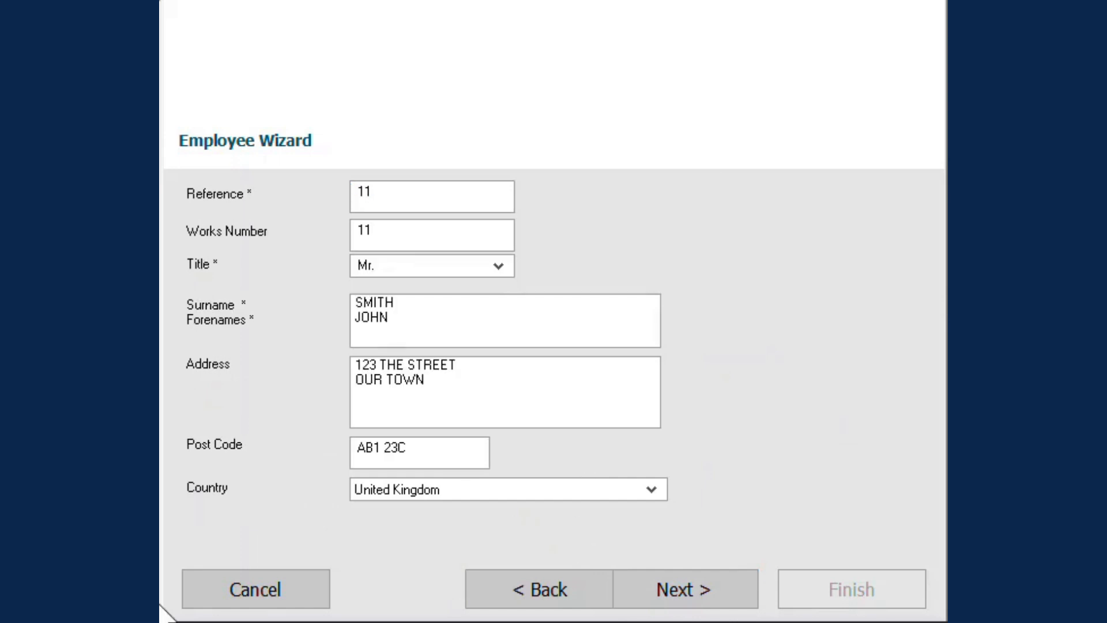
pyautogui.click(695, 594)
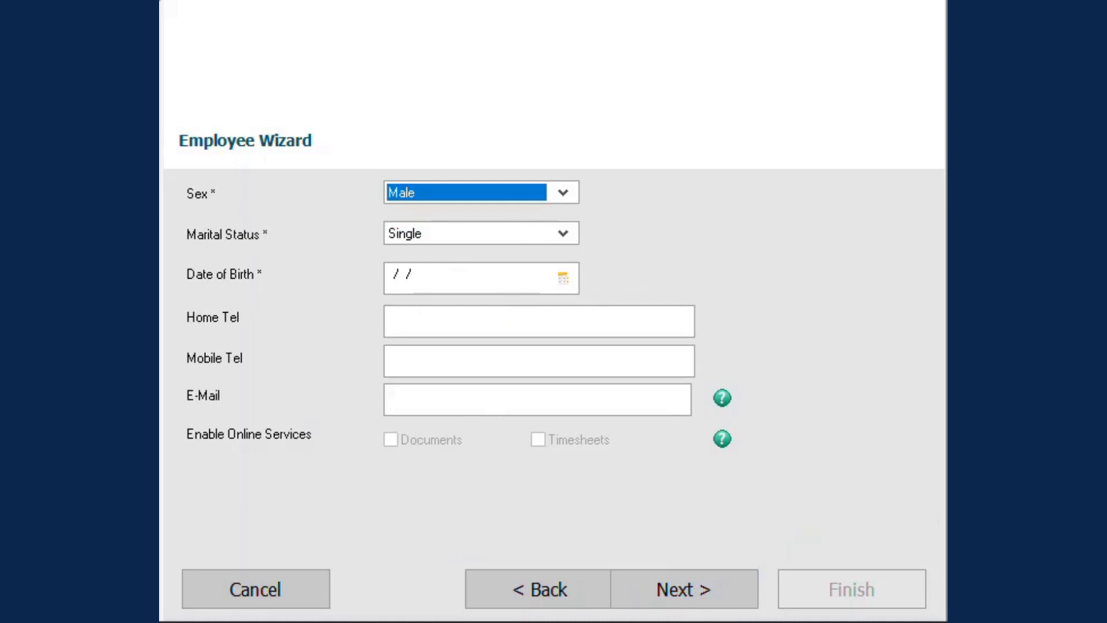
pyautogui.click(459, 277)
pyautogui.write('01011980')
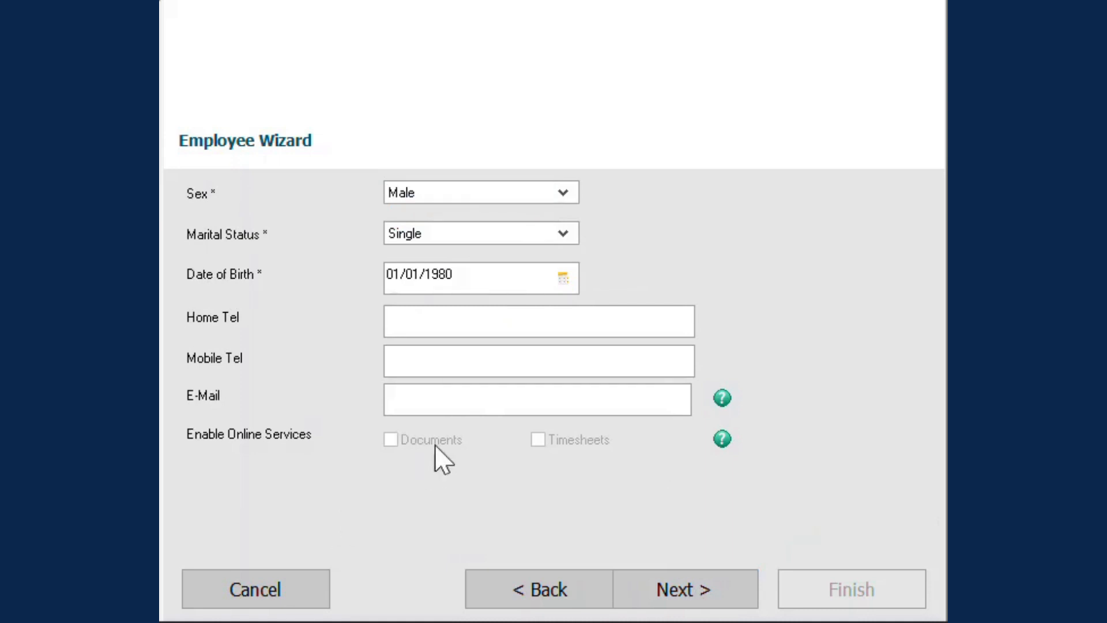
pyautogui.click(691, 585)
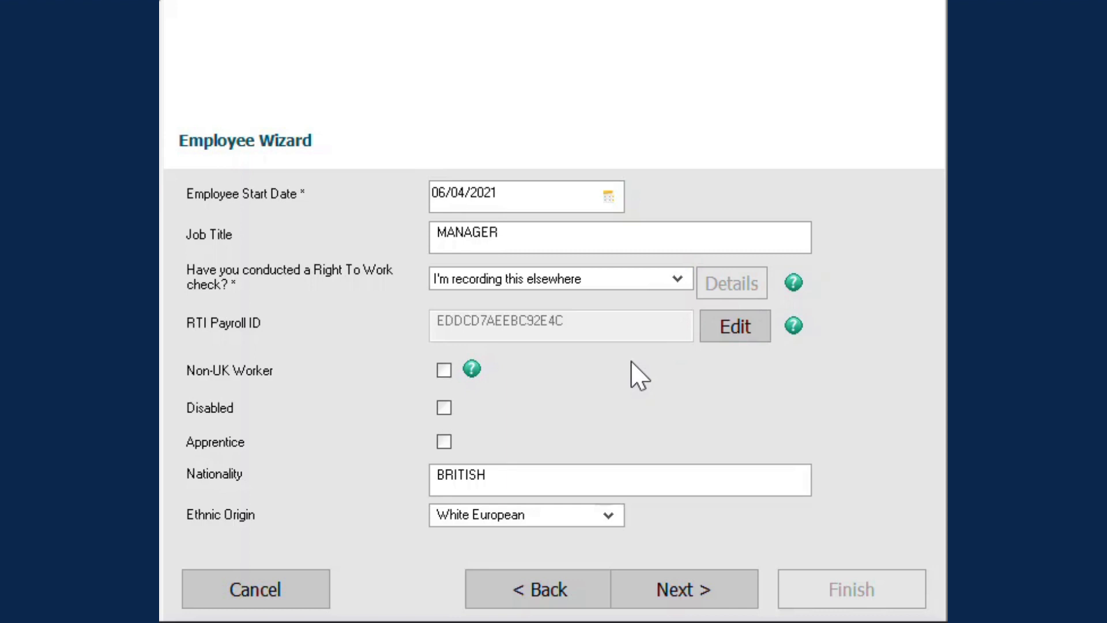
# Step: Complete the employment details with start date 06/04/2021 and job title MANAGER, and choose P46 as the new starter's form
pyautogui.click(700, 591)
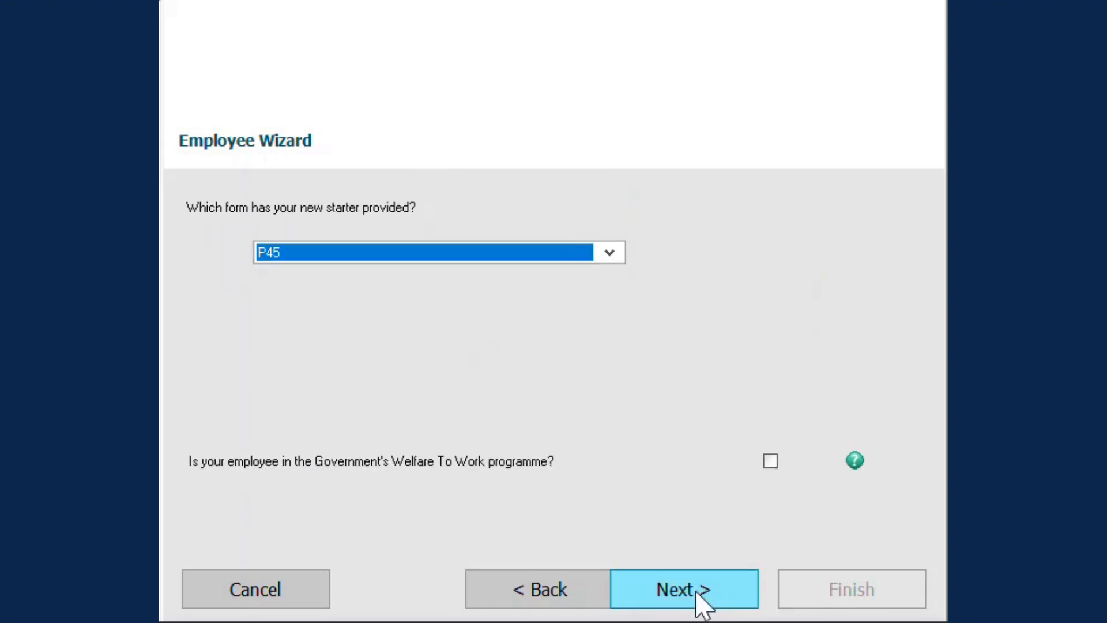
pyautogui.click(610, 252)
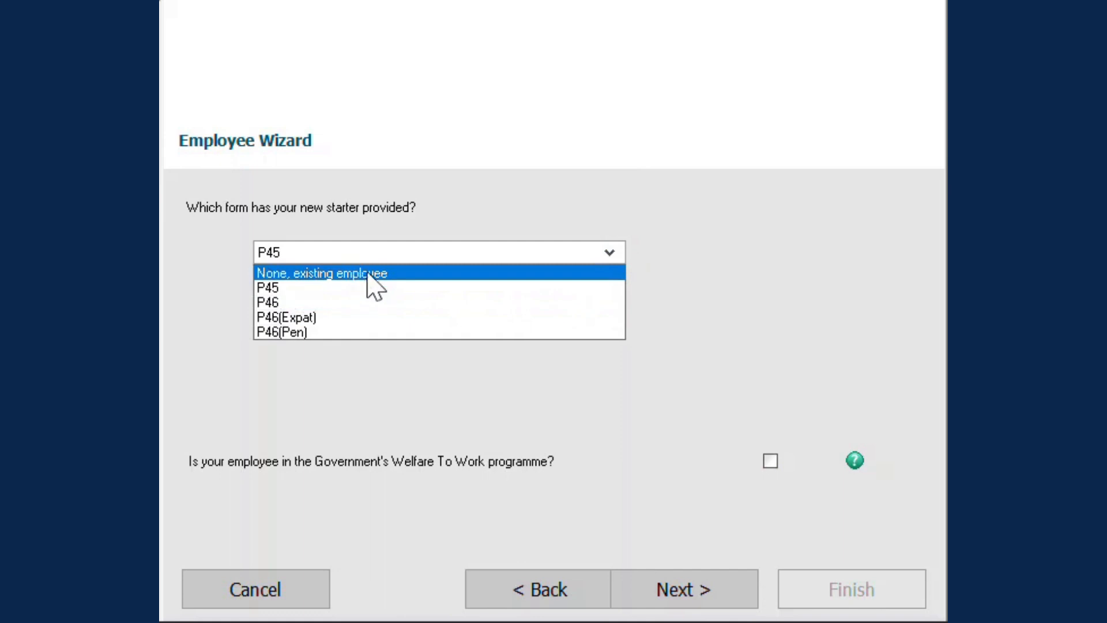
pyautogui.click(294, 304)
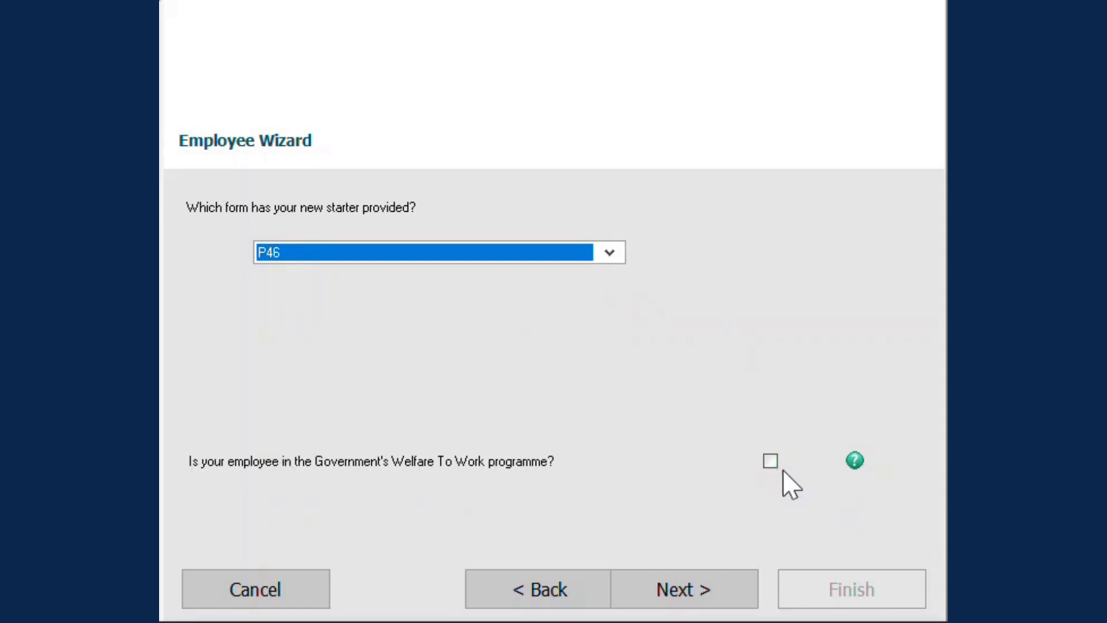
pyautogui.click(686, 584)
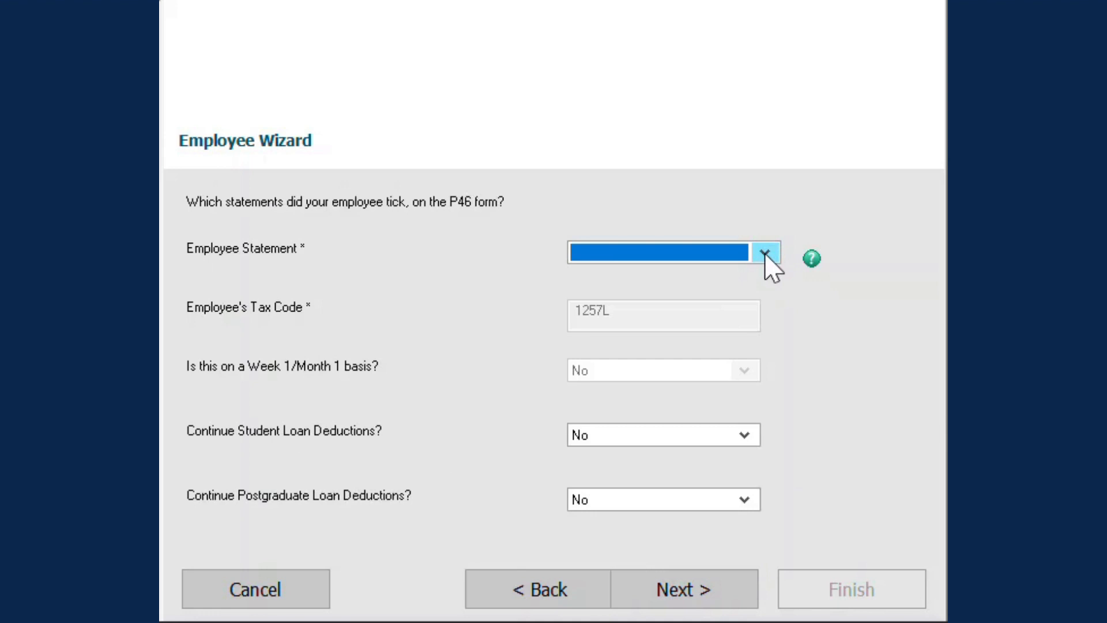
# Step: Set the P46 employee statement to Statement A and complete the National Insurance details with category A
pyautogui.click(765, 254)
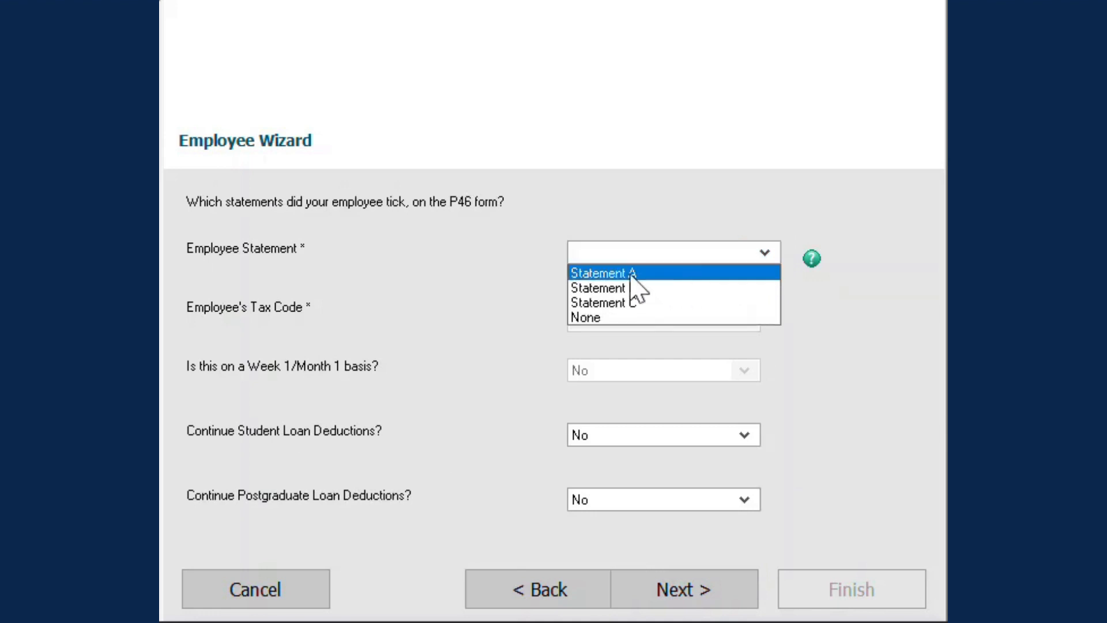
pyautogui.click(631, 274)
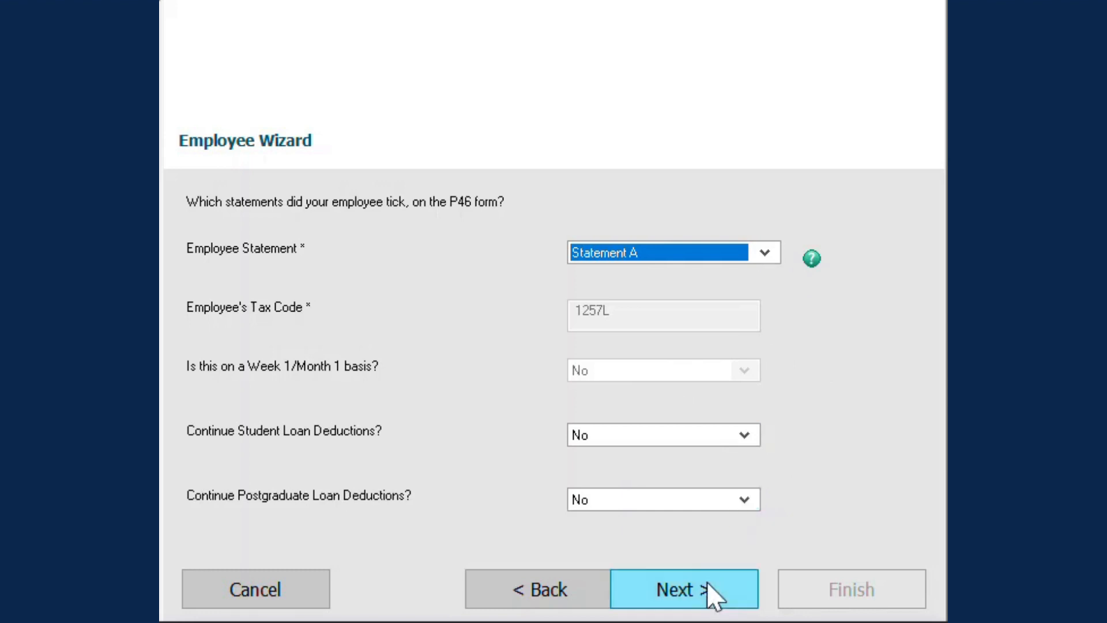
pyautogui.click(699, 594)
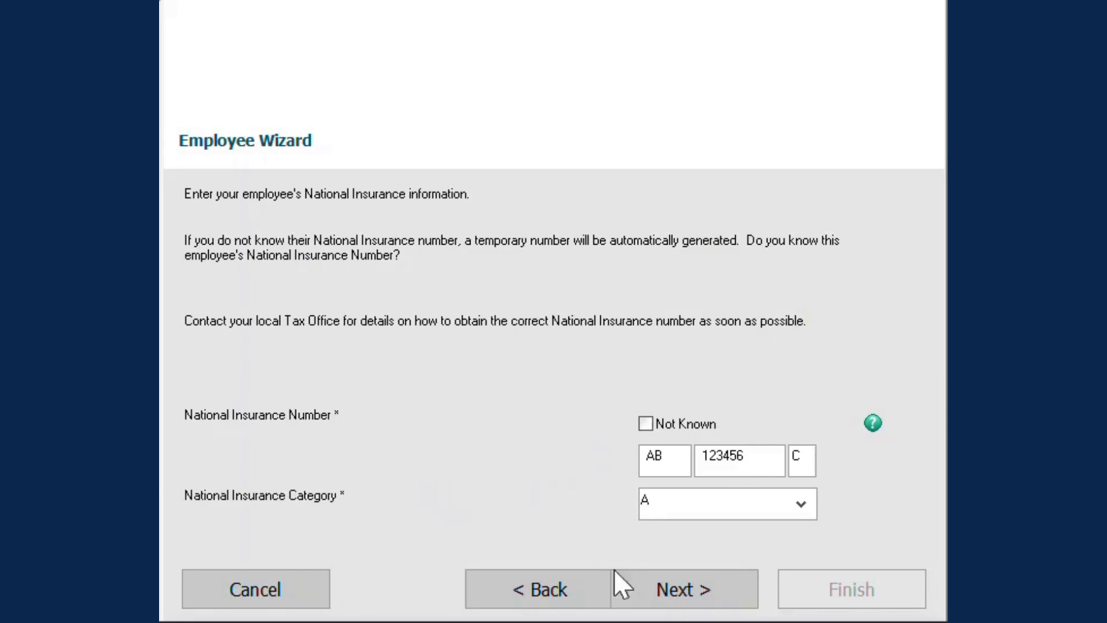
pyautogui.click(686, 591)
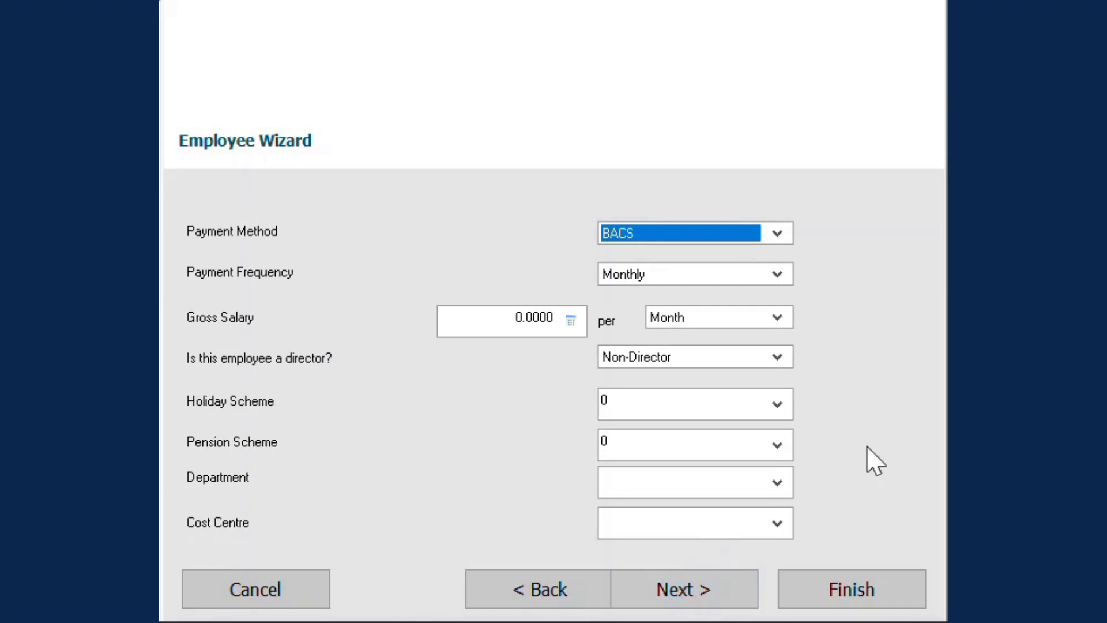
# Step: Choose BACS as the payment method and keep the payment frequency as Monthly
pyautogui.click(779, 234)
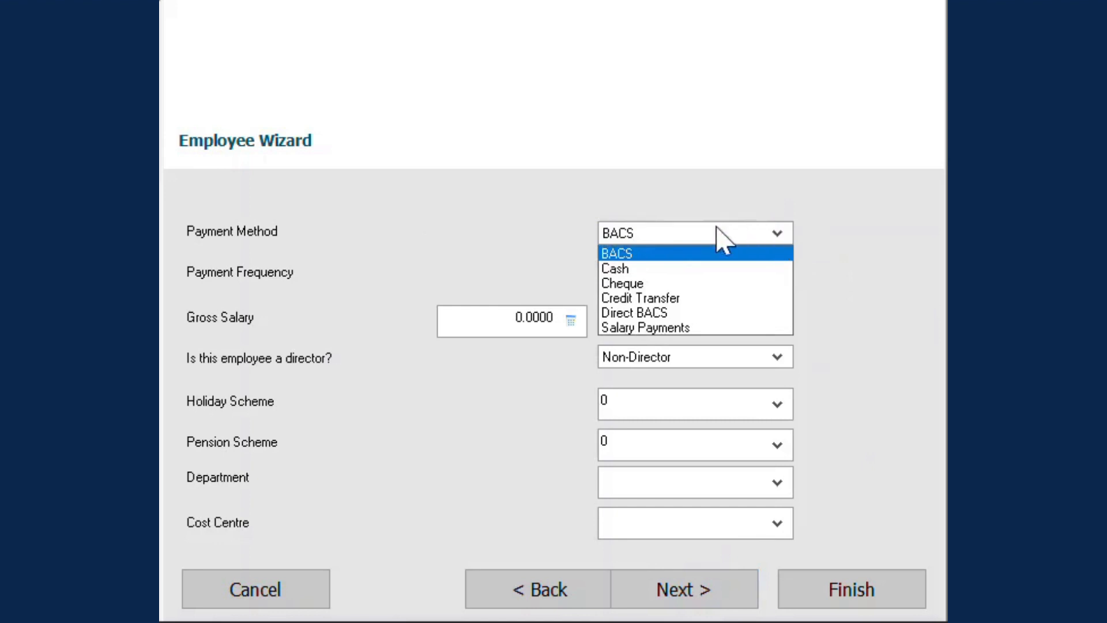
pyautogui.click(636, 257)
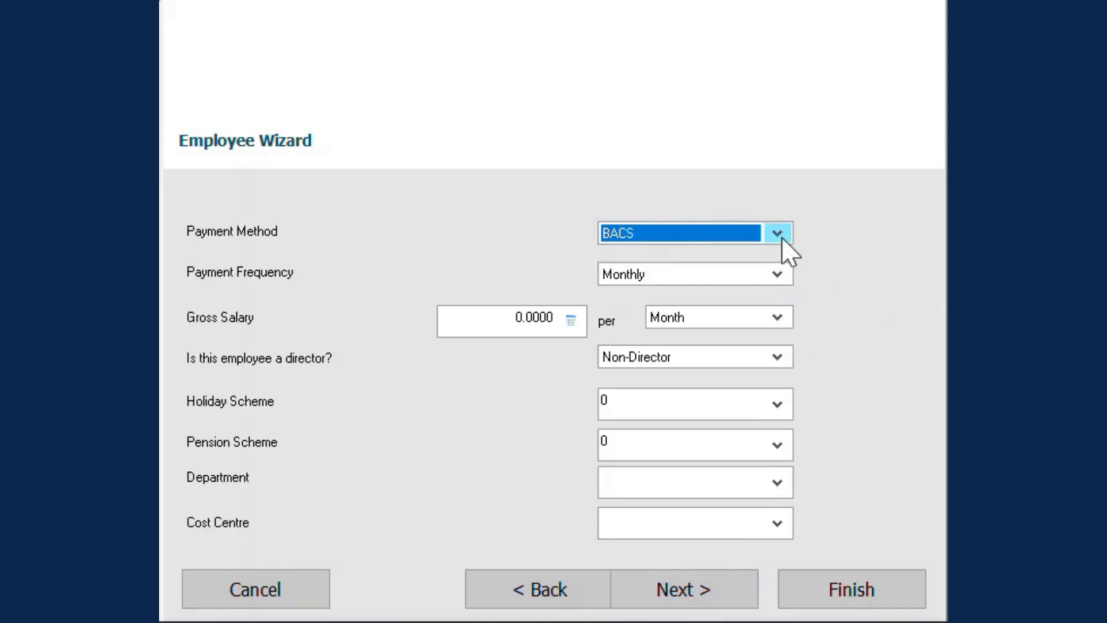
pyautogui.click(778, 275)
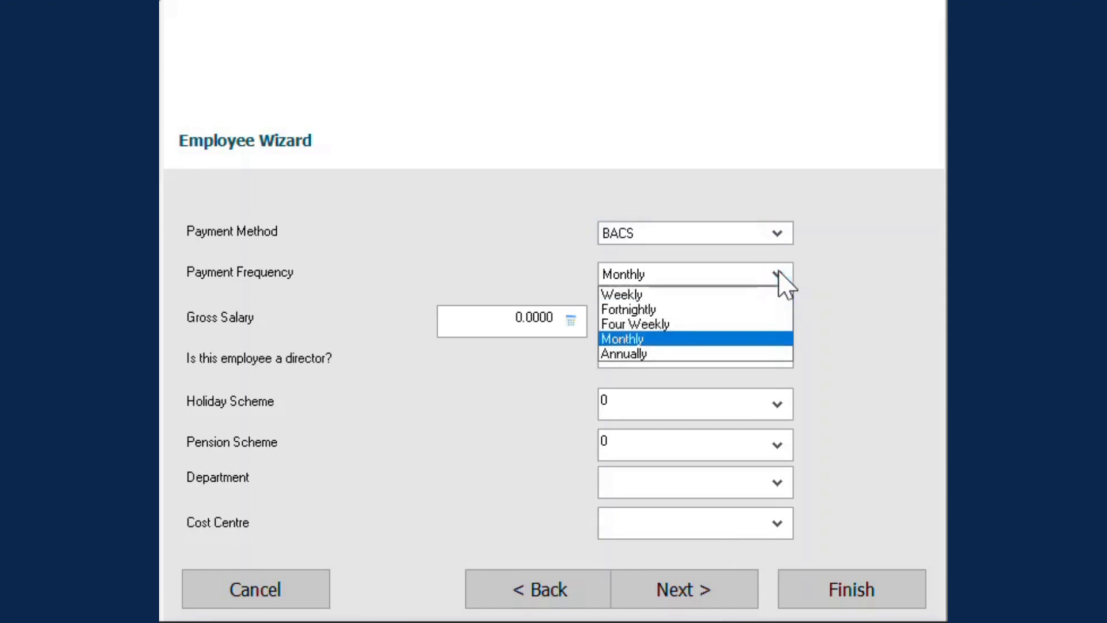
pyautogui.click(779, 275)
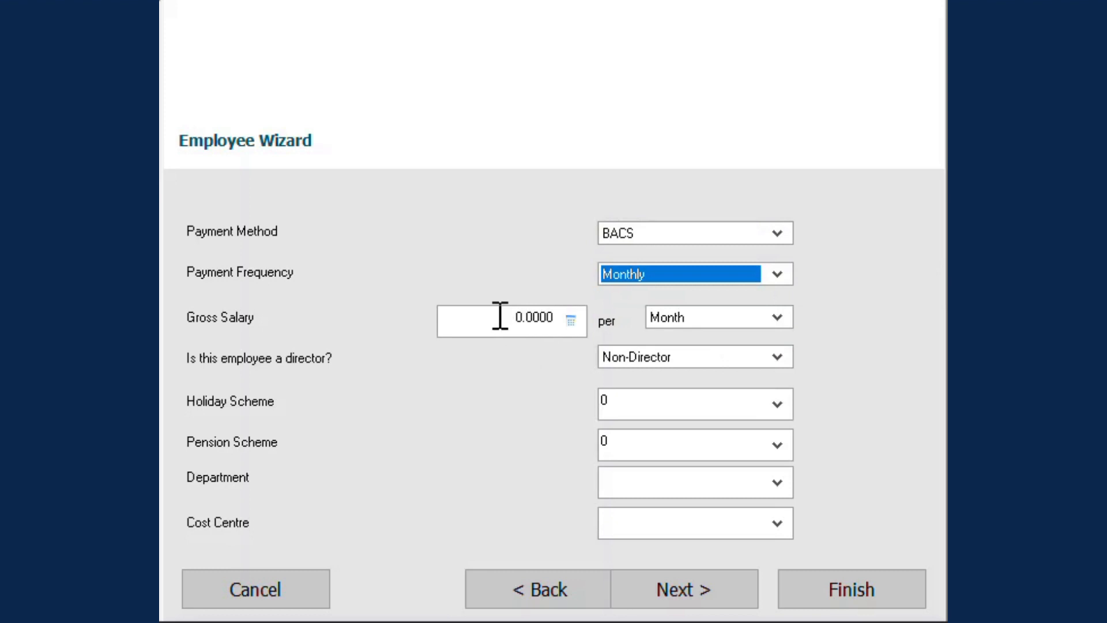
# Step: Set the employee's gross salary to 22000 per Year and continue to the payment types
pyautogui.click(471, 323)
pyautogui.moveTo(495, 321); pyautogui.dragTo(349, 331)
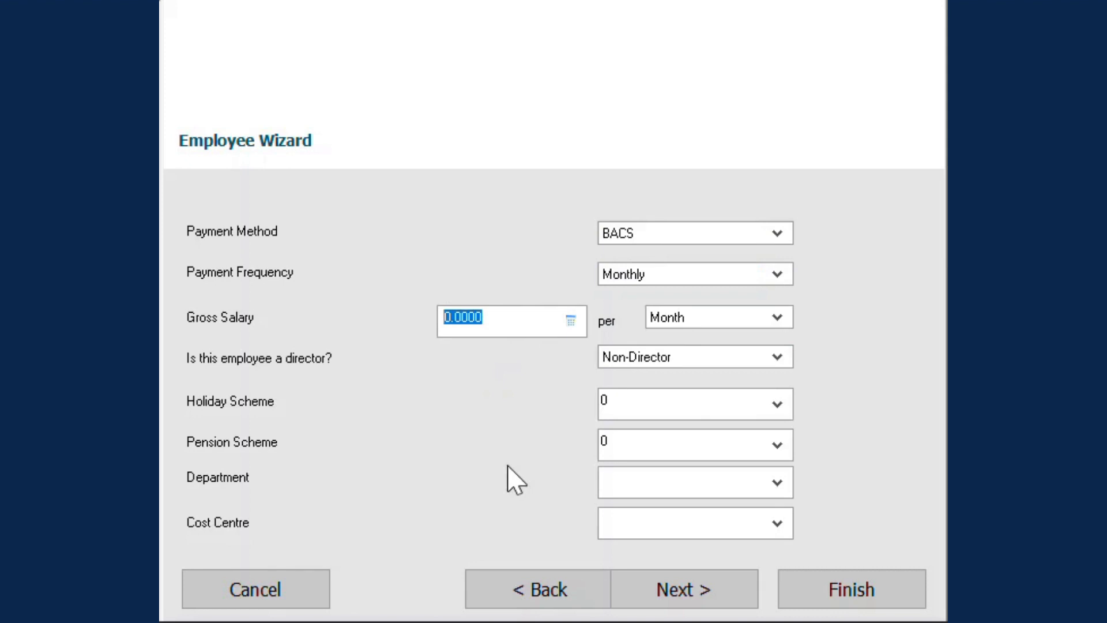
pyautogui.write('2200')
pyautogui.press('Tab')
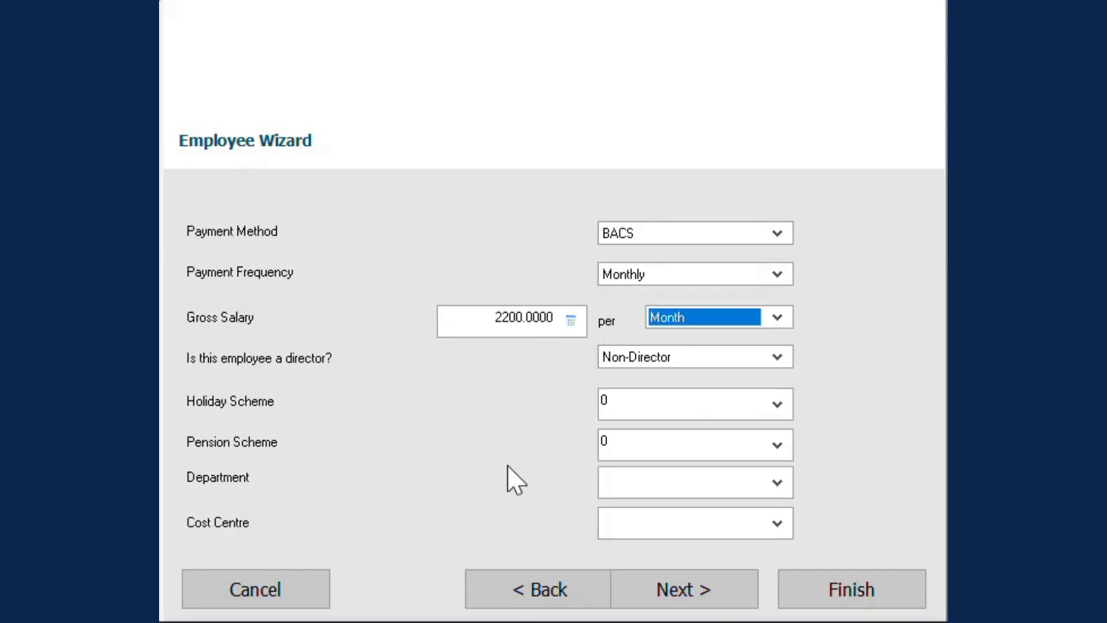
pyautogui.hotkey('shift', 'Tab')
pyautogui.write('2200')
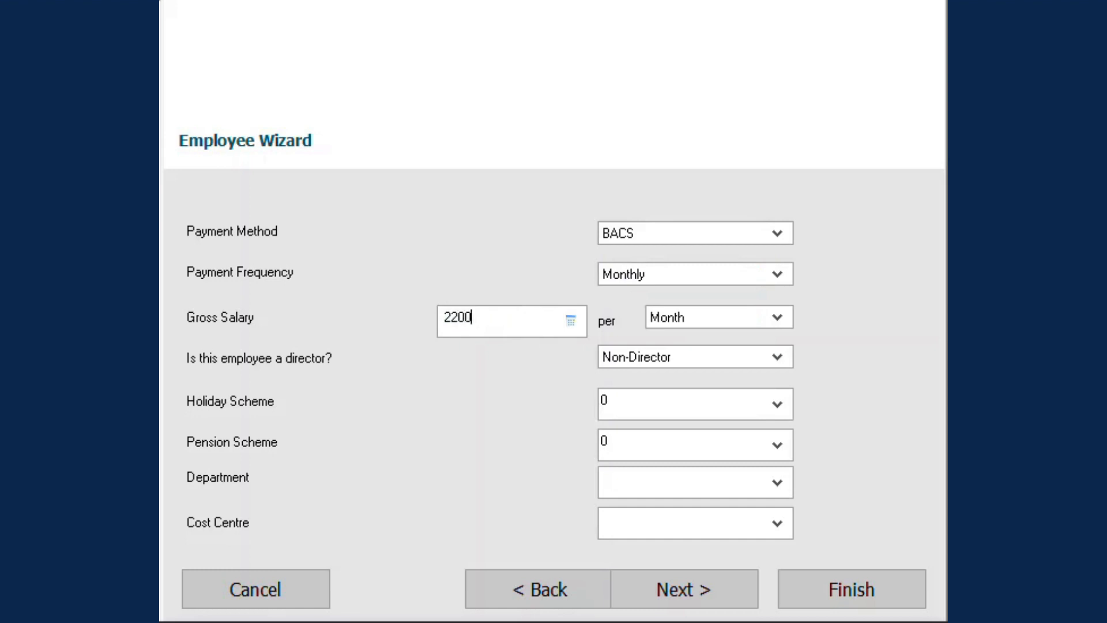
pyautogui.write('0')
pyautogui.press('Tab')
pyautogui.click(753, 317)
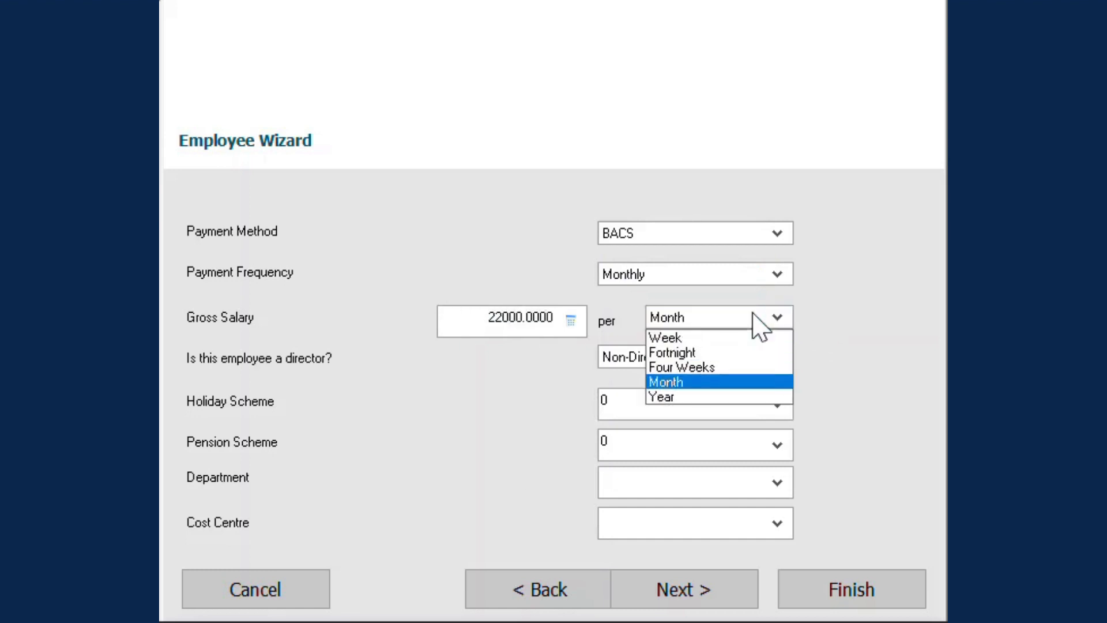
pyautogui.click(663, 397)
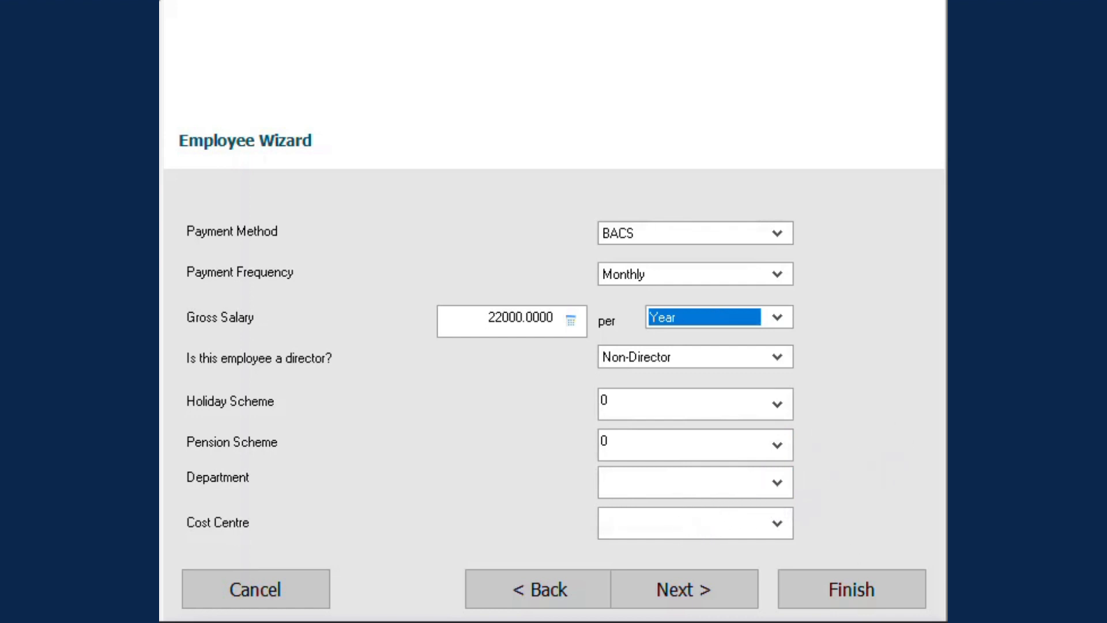
pyautogui.click(704, 588)
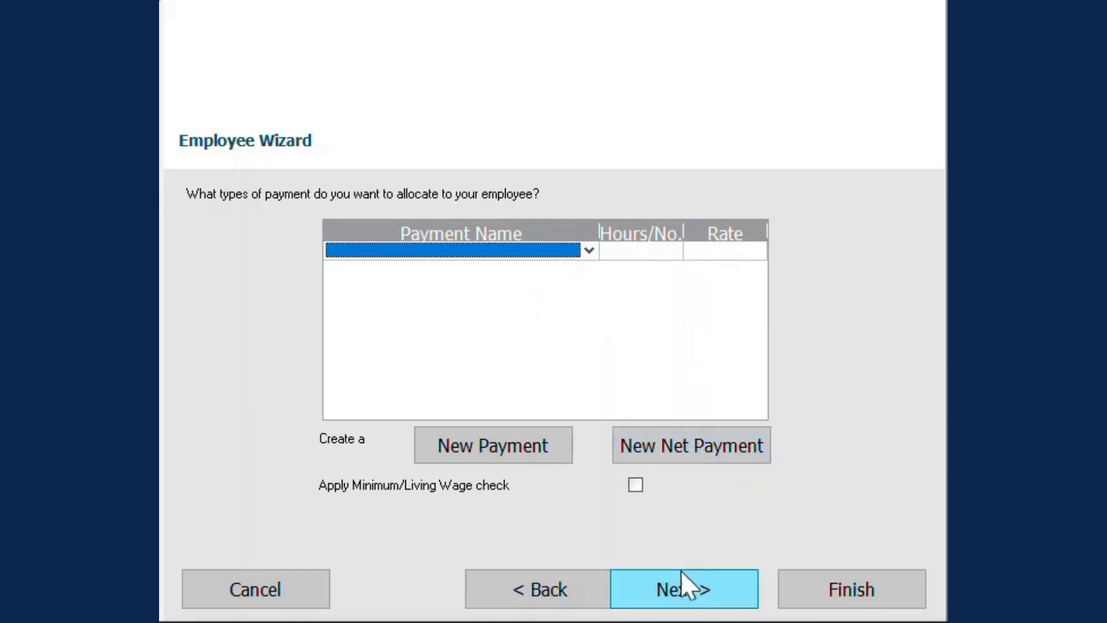
# Step: Leave the payments, deductions and bank details blank, and finish creating the employee record
pyautogui.click(709, 592)
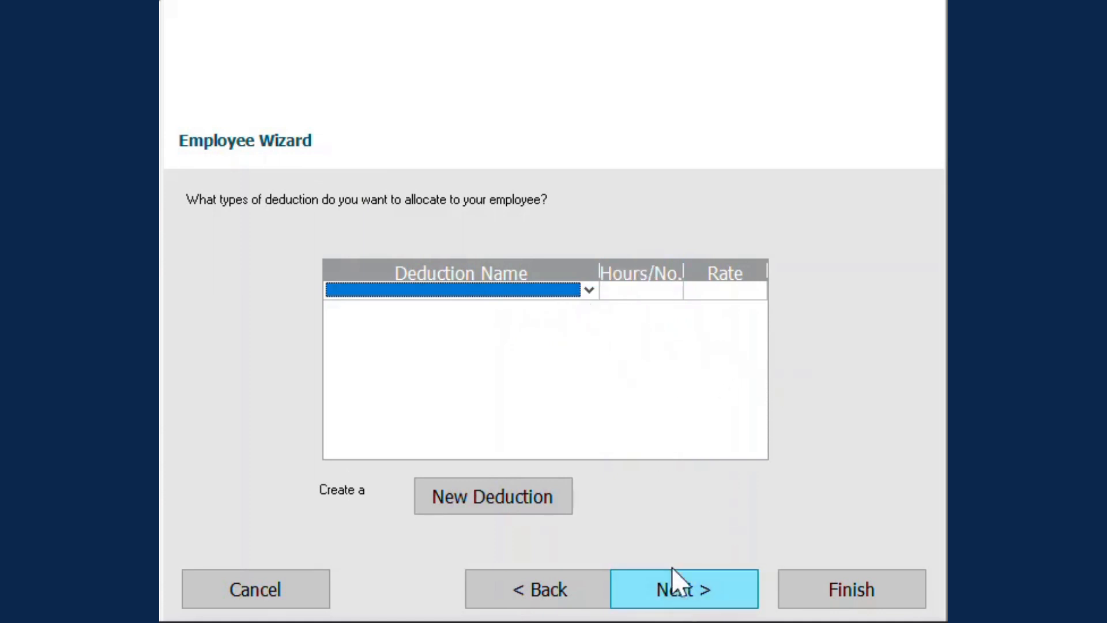
pyautogui.click(681, 593)
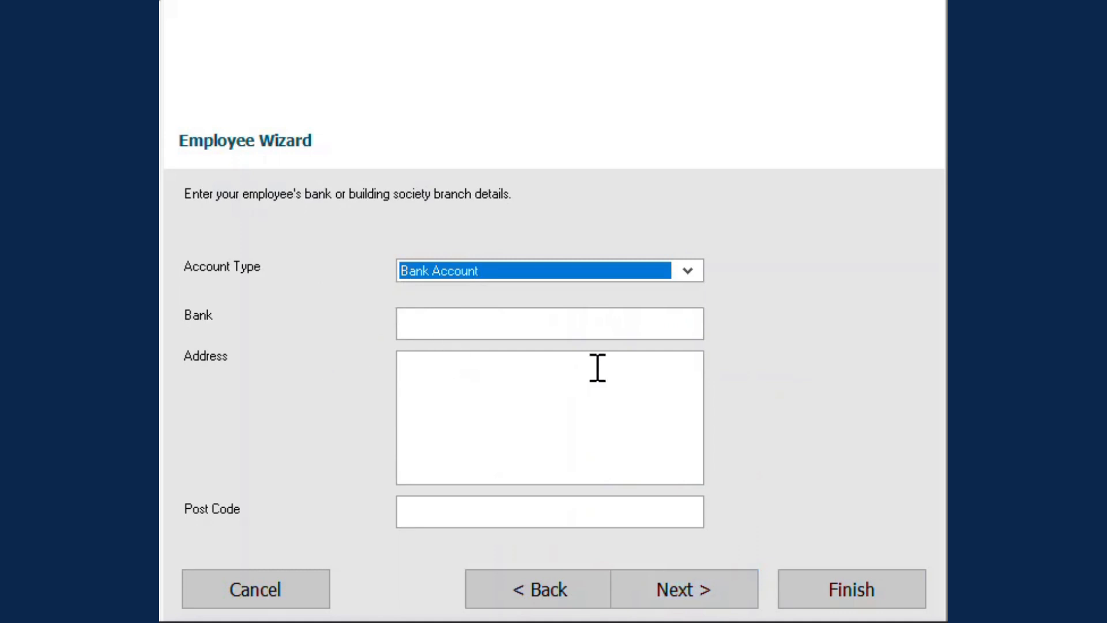
pyautogui.click(689, 600)
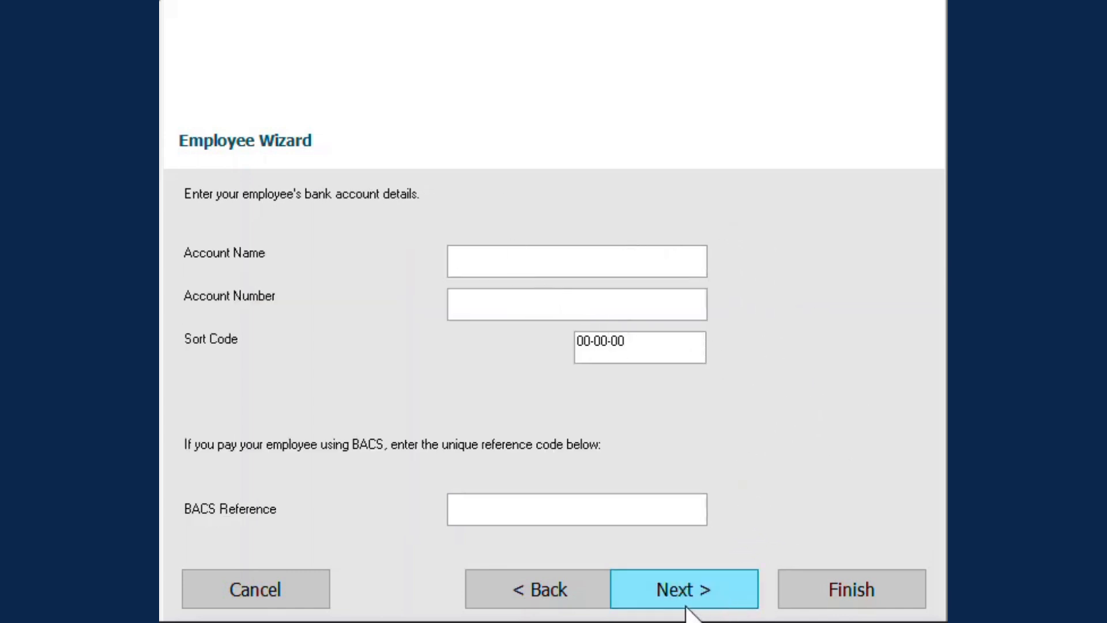
pyautogui.click(679, 587)
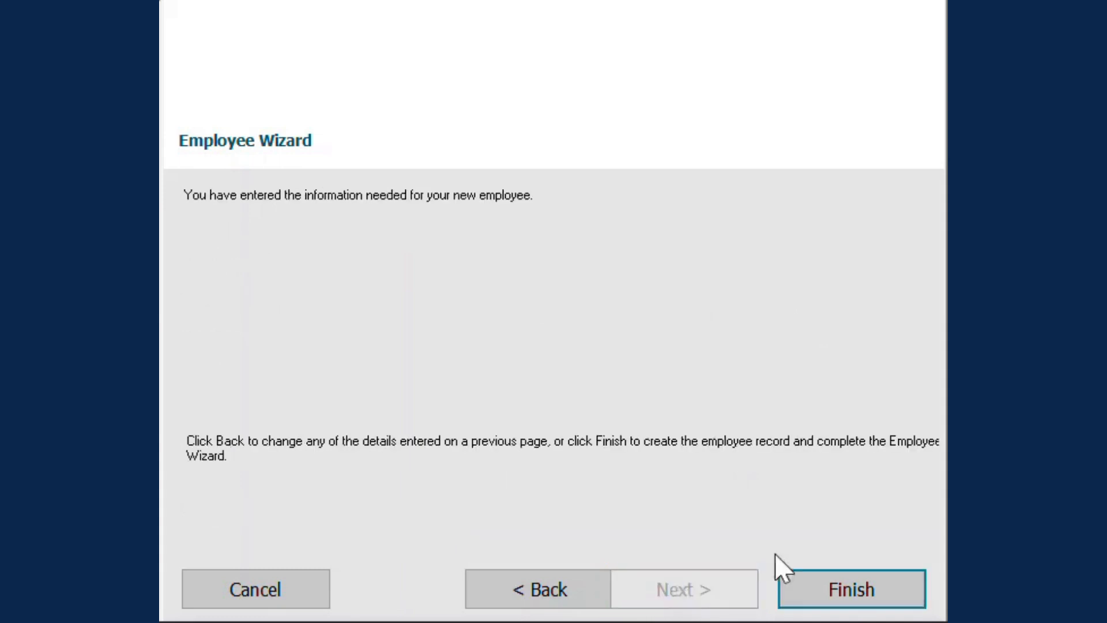
pyautogui.click(823, 597)
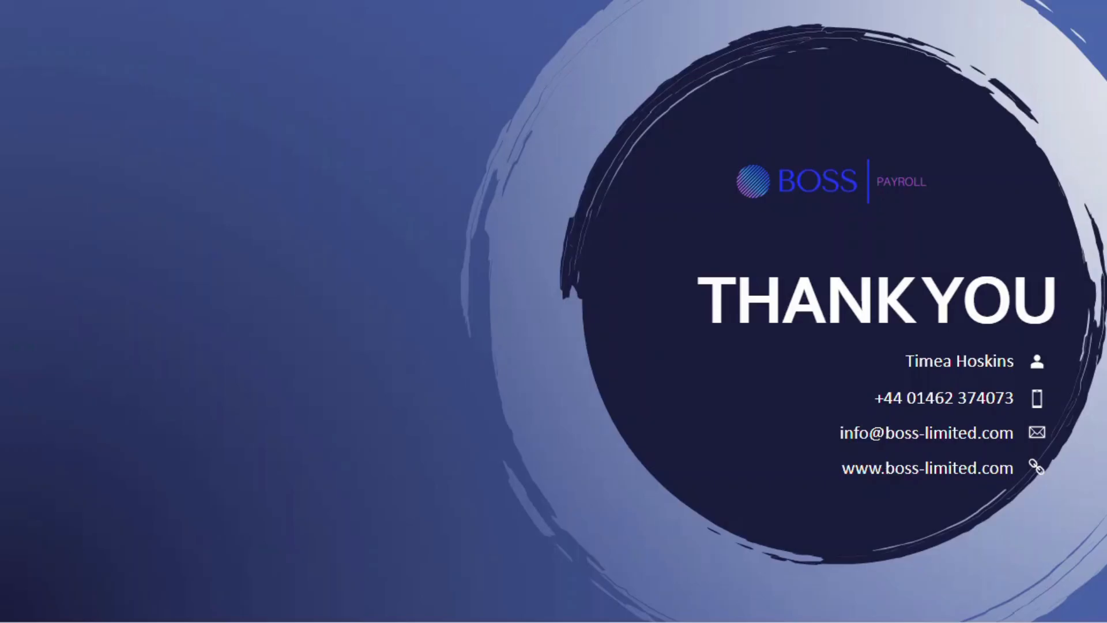